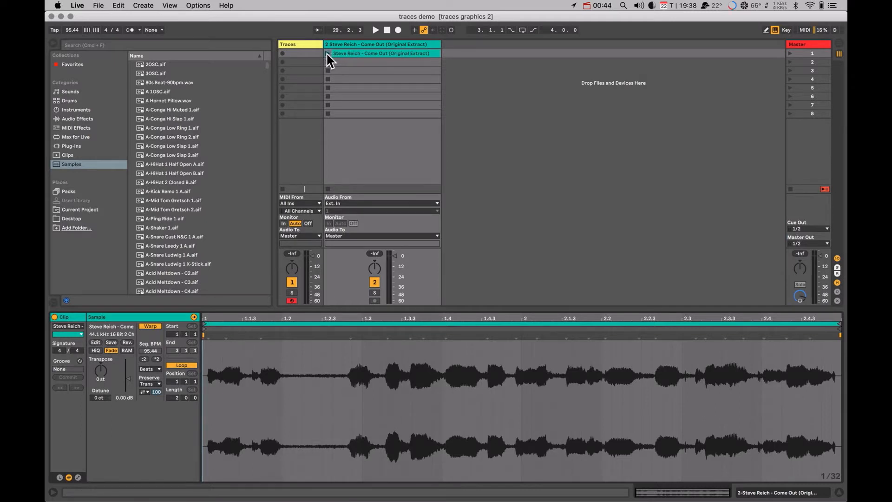
Audition the Come Out (Original Extract) clip and stop its playback.
left_click(327, 53)
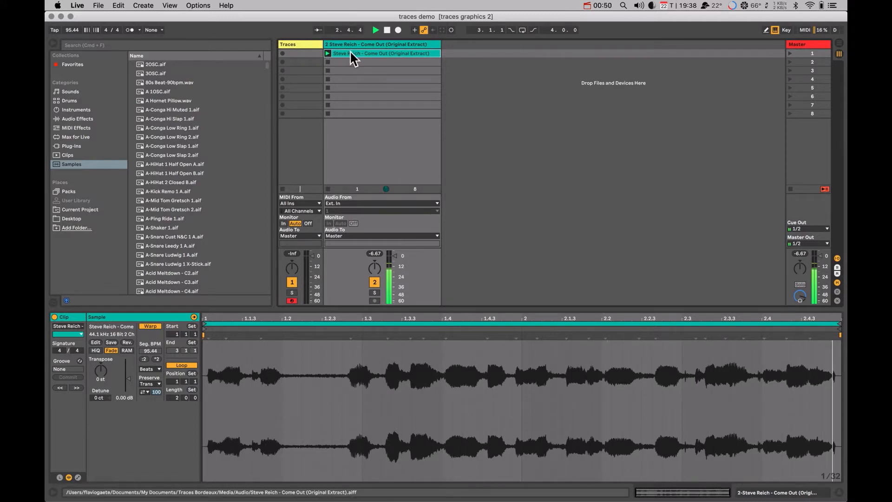
left_click(328, 61)
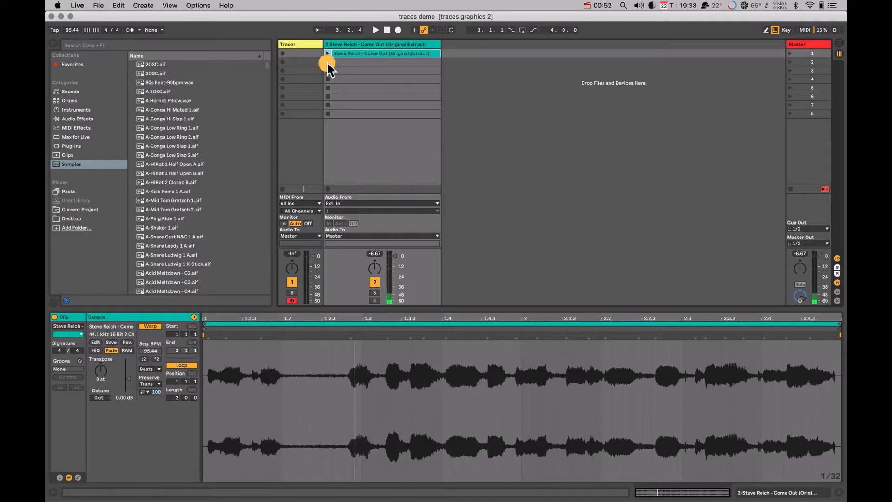
Show the Traces device of the Traces track and load the Come Out (Original Extract) clip into its waveform.
left_click(296, 46)
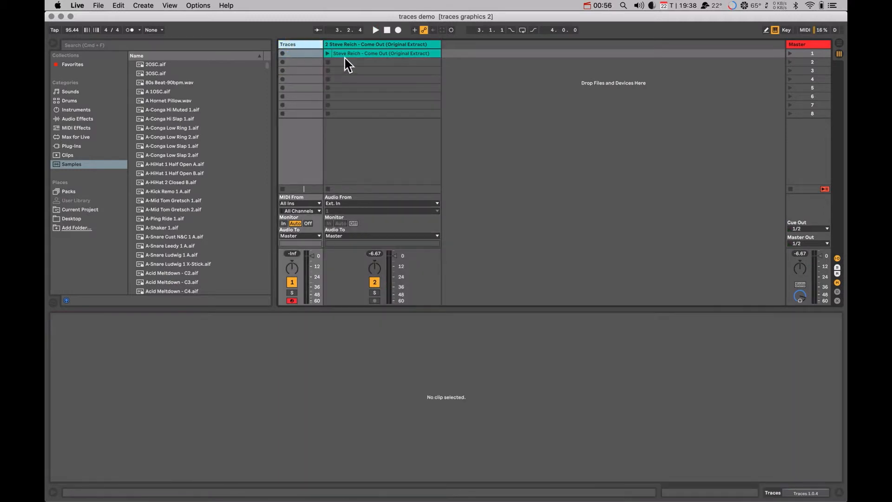
left_click(346, 54)
left_click(301, 41)
left_click(301, 44)
left_click_drag(352, 51, 124, 458)
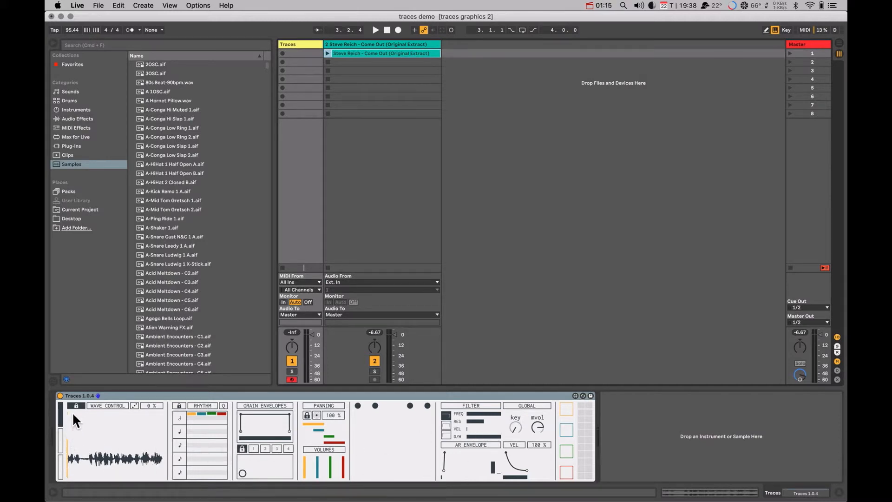
Sweep the linked yellow Wave Control slider back to the sample's start and up to about its middle.
mouse_move(71, 412)
left_mouse_down()
mouse_move(147, 413)
mouse_move(80, 413)
mouse_move(137, 412)
mouse_move(104, 412)
left_mouse_up()
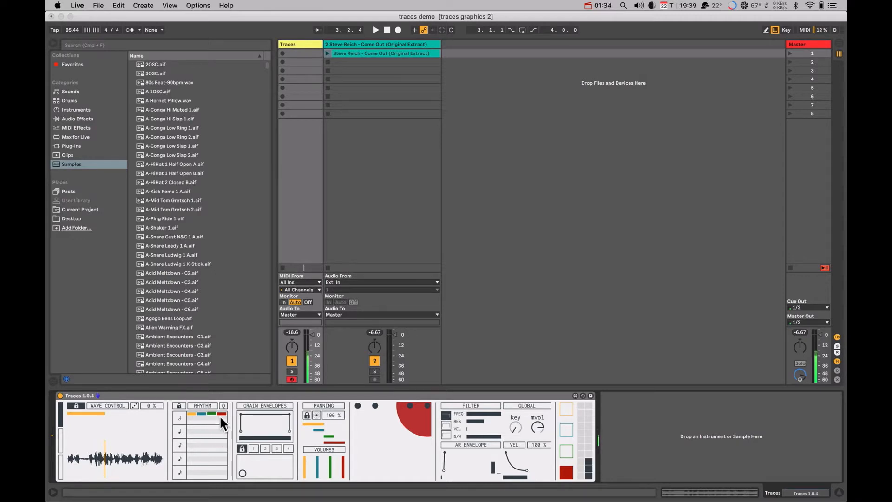
mouse_move(222, 414)
left_mouse_down()
mouse_move(225, 470)
mouse_move(221, 410)
left_mouse_up()
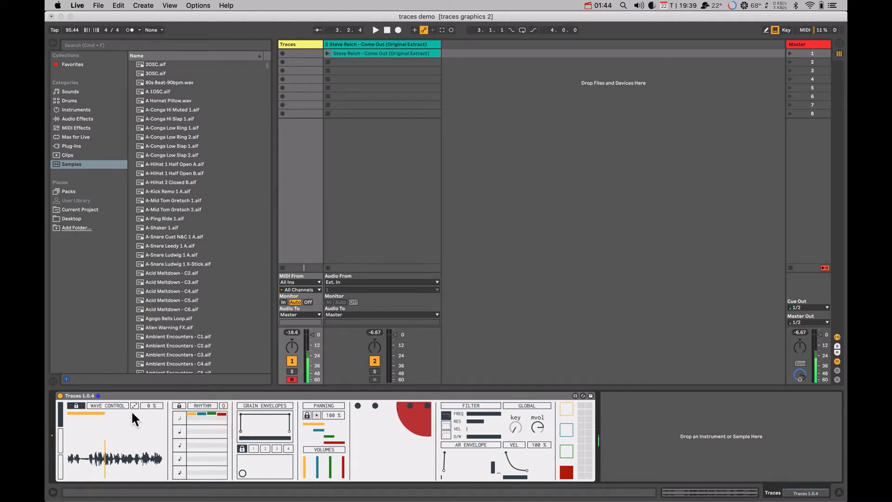
left_click(102, 412)
left_click_drag(102, 411, 66, 411)
left_click_drag(71, 411, 112, 414)
Unlock the four Wave Control sliders, spread them over different sample positions, and lock them together again near the sample's middle.
left_click(77, 406)
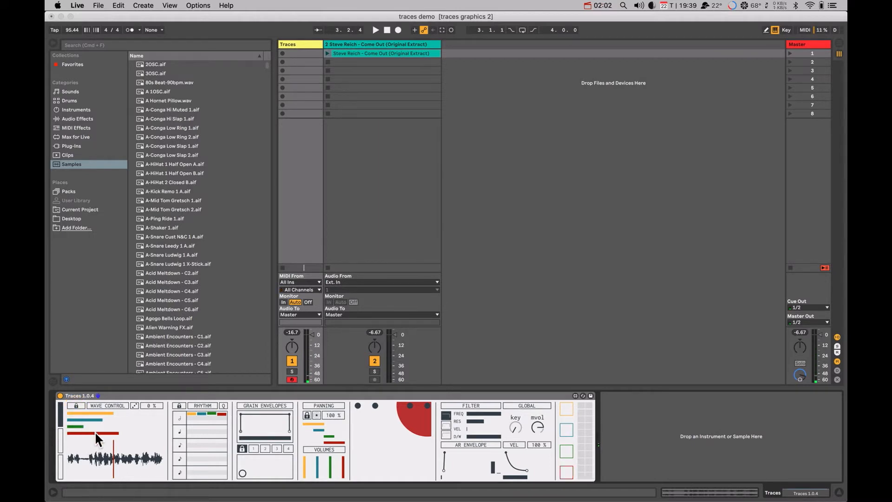
left_click_drag(96, 433, 119, 411)
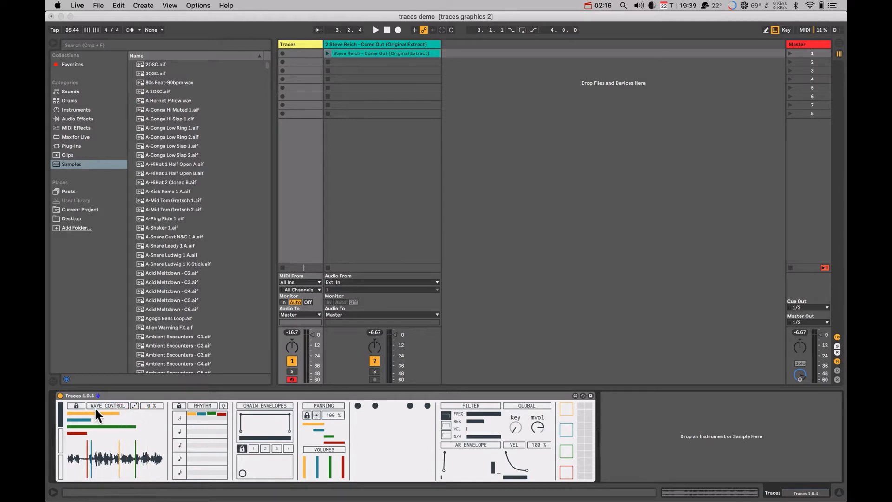
left_click(75, 405)
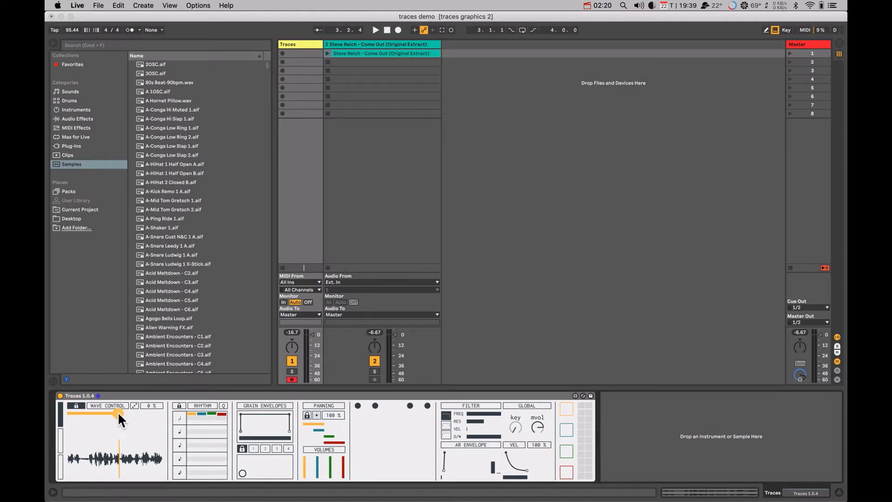
mouse_move(118, 412)
left_mouse_down()
mouse_move(77, 414)
mouse_move(121, 406)
left_mouse_up()
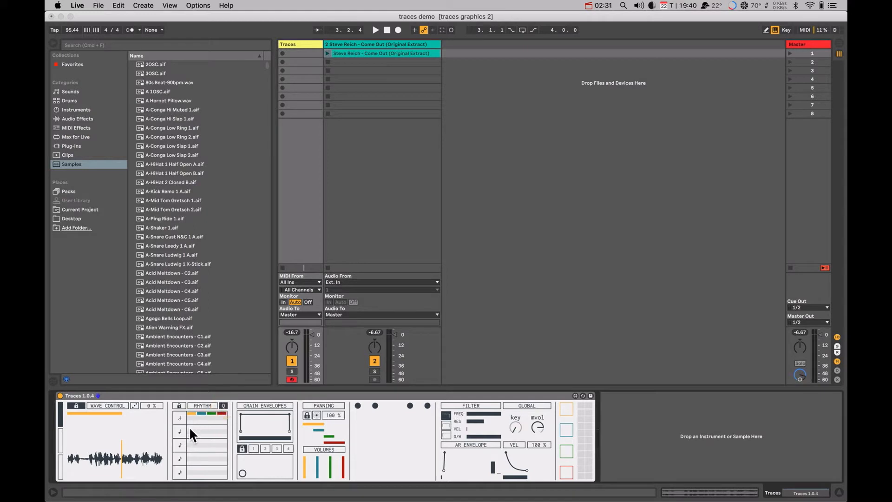
Shift the four Rhythm sliders to lower note divisions and return them all to the first division.
mouse_move(191, 444)
left_mouse_down()
mouse_move(221, 441)
mouse_move(189, 455)
left_mouse_up()
mouse_move(191, 417)
left_mouse_down()
mouse_move(192, 458)
mouse_move(188, 417)
left_mouse_up()
left_click(179, 405)
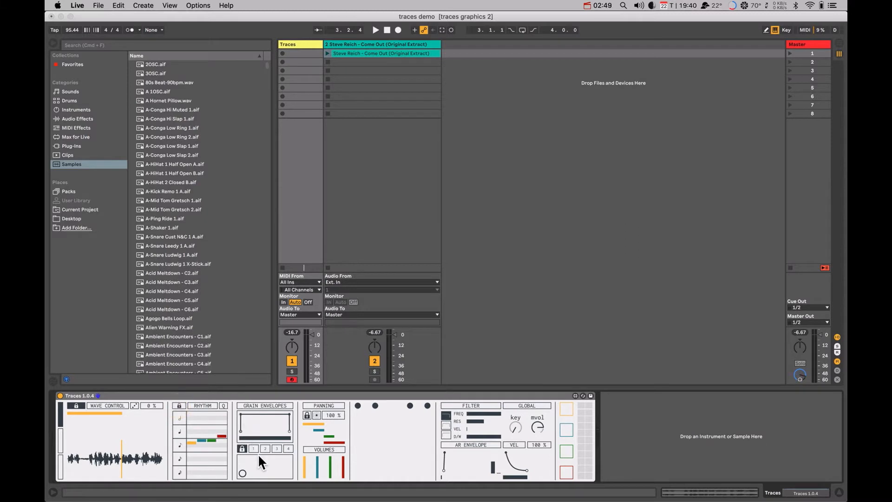
left_click(309, 414)
left_click_drag(191, 413, 224, 413)
Play a note through Traces, try its global key knob, and rebalance the Traces track's volume.
key("a")
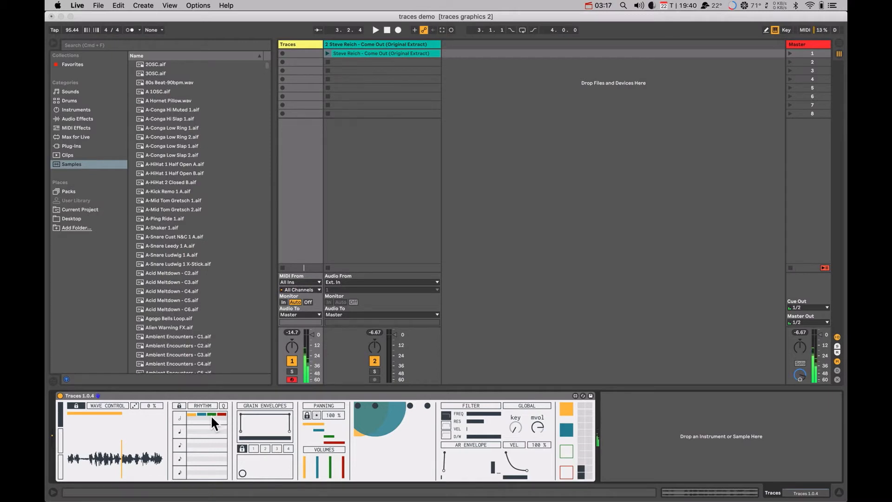
left_click_drag(311, 333, 311, 346)
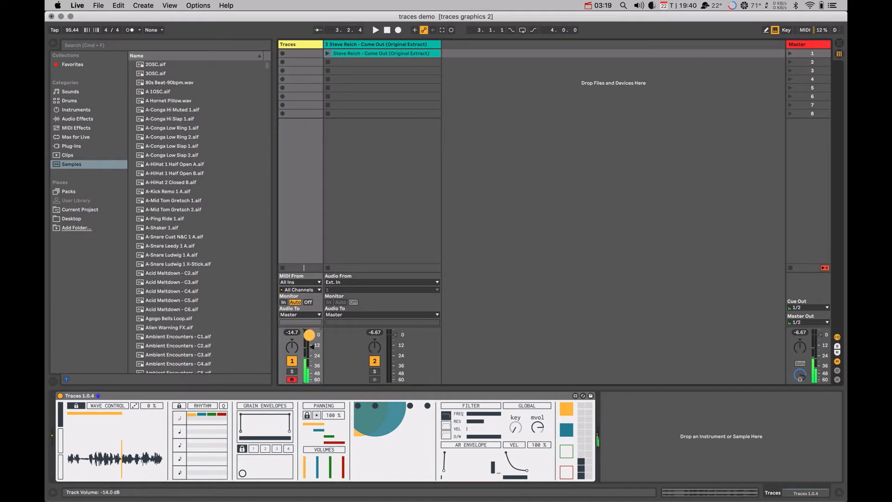
left_click(203, 413)
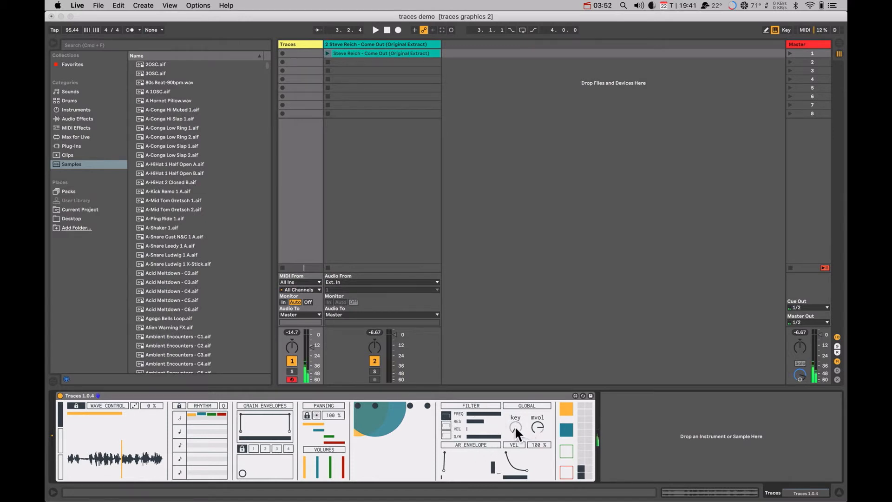
left_click_drag(515, 427, 510, 460)
left_click_drag(311, 349, 309, 351)
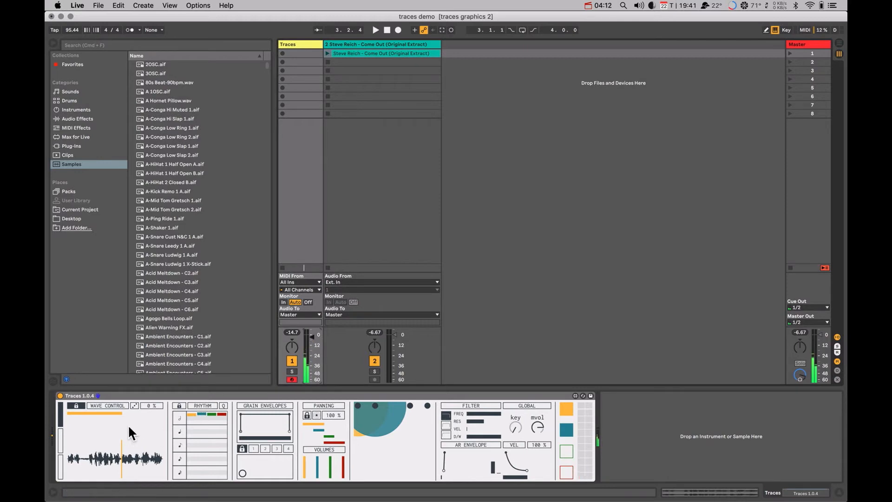
Move the shared Wave Control position later in the sample and shorten the grain envelope to a quick decay.
left_click_drag(122, 412, 126, 412)
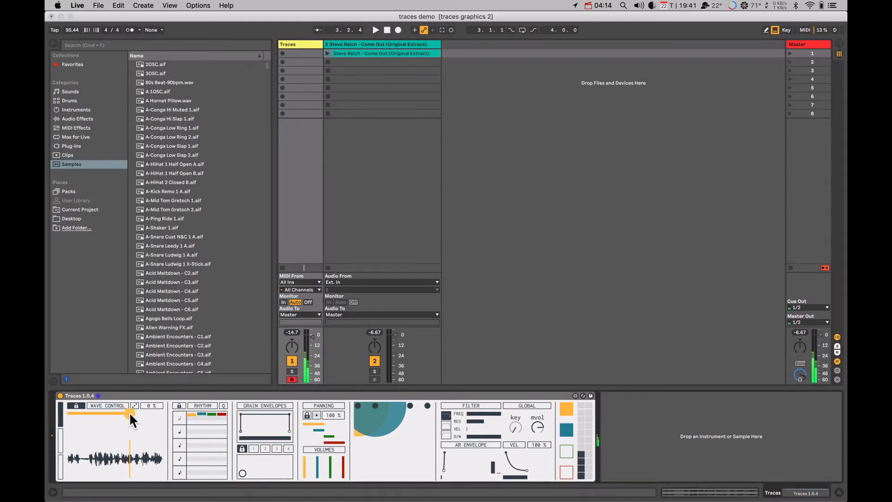
left_click_drag(129, 412, 138, 412)
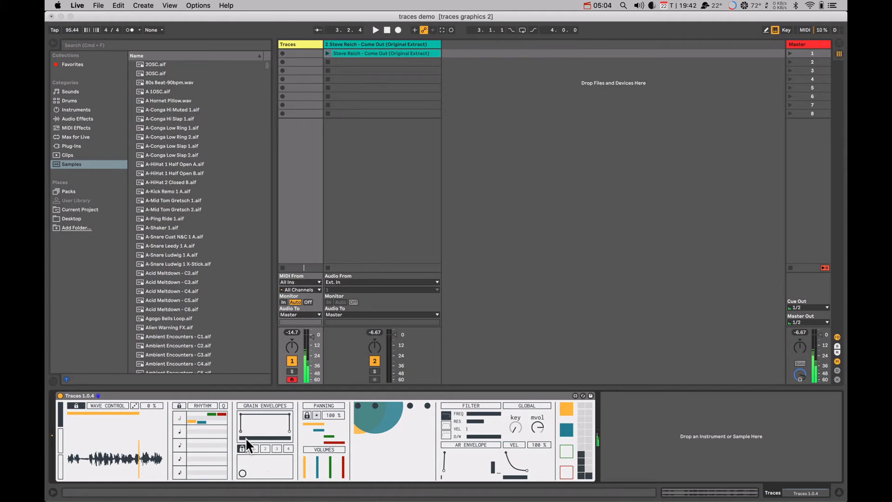
mouse_move(241, 472)
left_mouse_down()
mouse_move(280, 444)
mouse_move(242, 436)
mouse_move(297, 442)
mouse_move(265, 467)
mouse_move(265, 361)
mouse_move(271, 442)
mouse_move(237, 443)
mouse_move(280, 447)
mouse_move(241, 448)
mouse_move(289, 437)
mouse_move(258, 437)
mouse_move(230, 483)
left_mouse_up()
left_click_drag(250, 439, 247, 438)
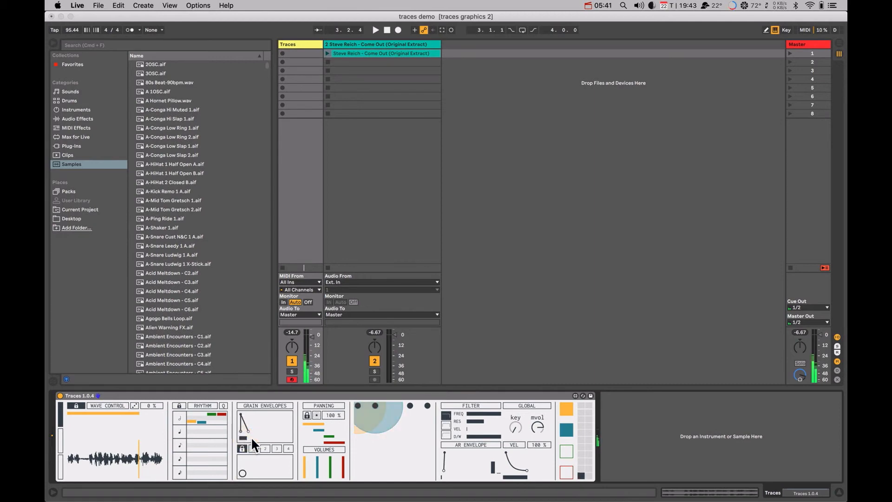
Turn on rhythm quantization and move all four Rhythm sliders to the fourth note division, yellow and teal slightly lower.
left_click(223, 405)
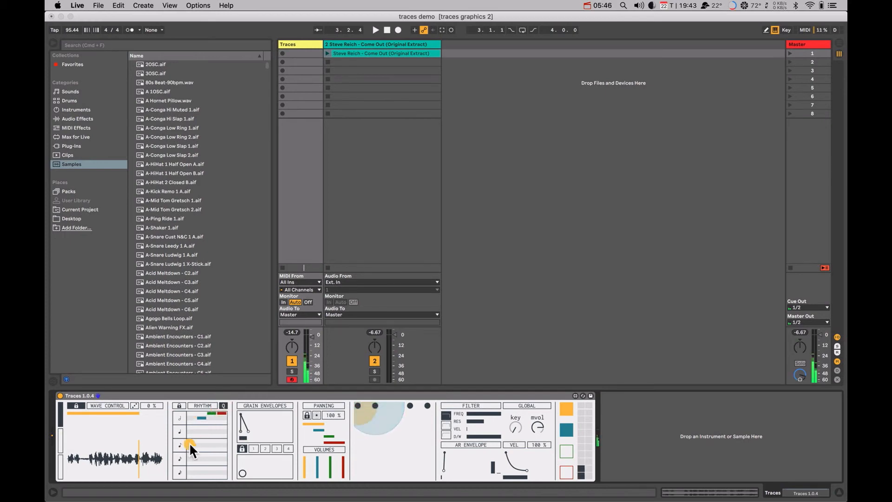
left_click_drag(194, 453, 219, 456)
left_click(190, 457)
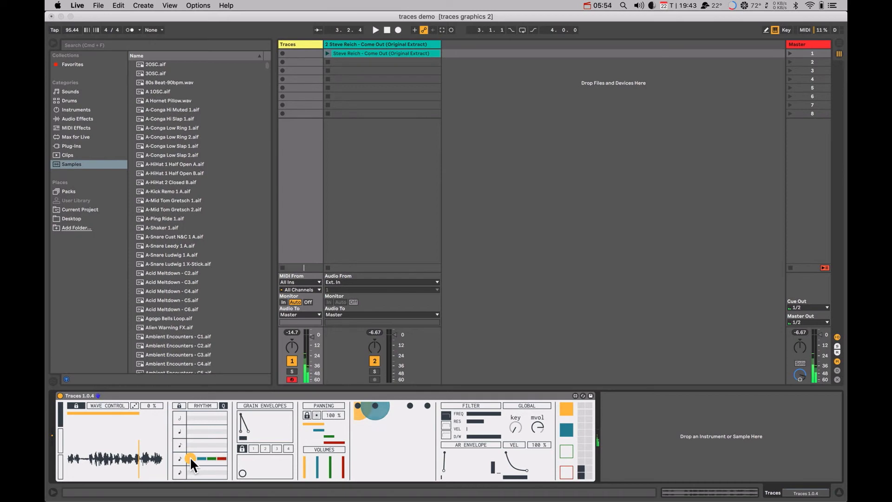
left_click_drag(198, 461, 201, 461)
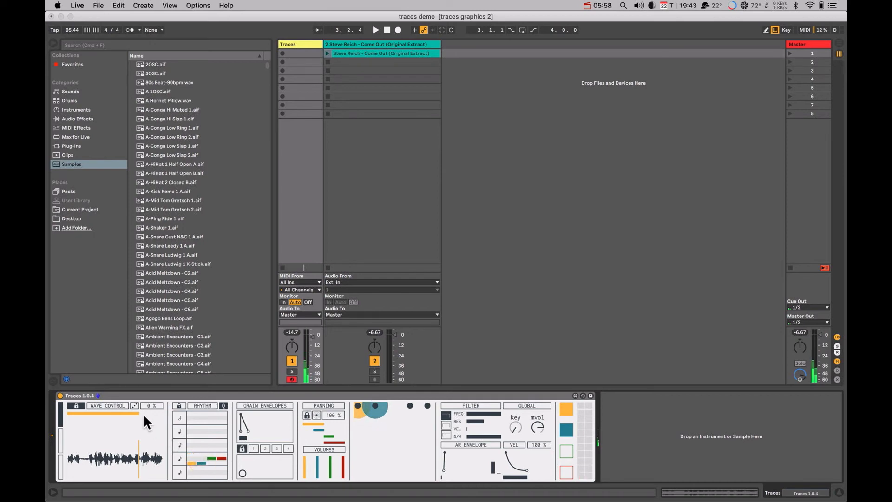
Stretch the grain envelope to full length with a slight attack, and move the shared sample position earlier.
left_click_drag(136, 412, 127, 412)
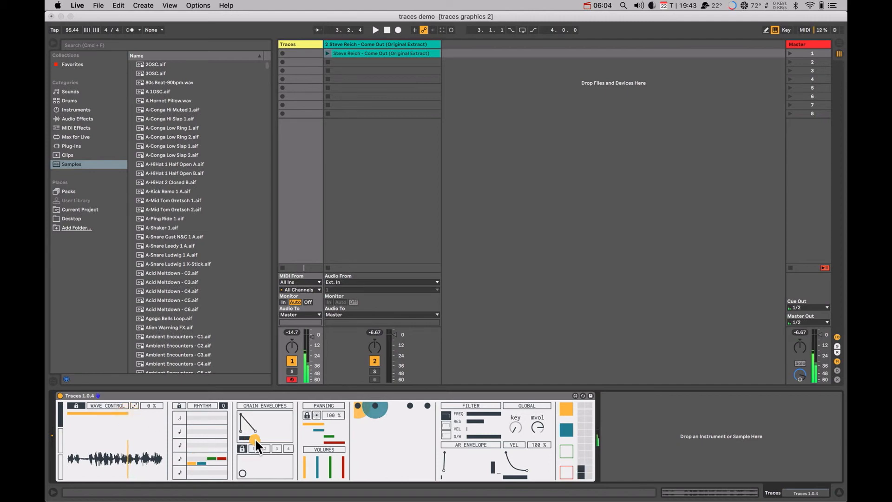
left_click_drag(255, 439, 316, 440)
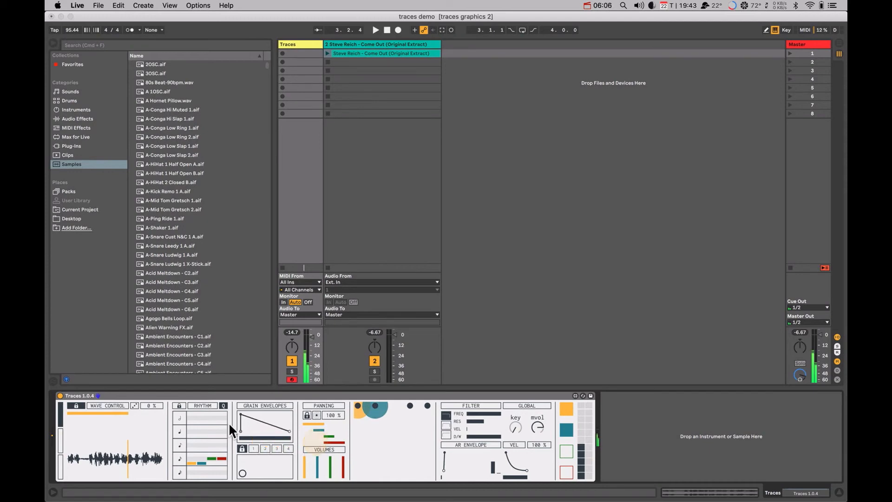
left_click_drag(242, 473, 246, 474)
left_click_drag(128, 411, 121, 410)
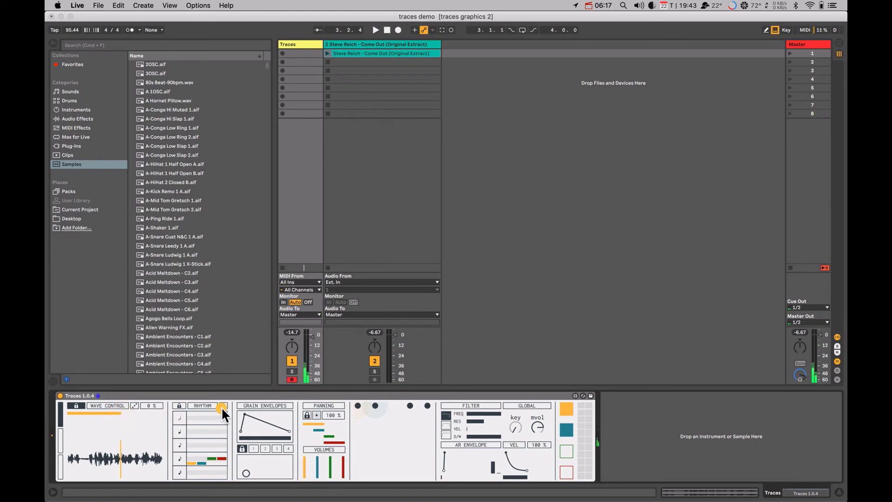
Offset the Rhythm sliders slightly from one another around the fourth division and move the shared sample position later.
left_click(220, 461)
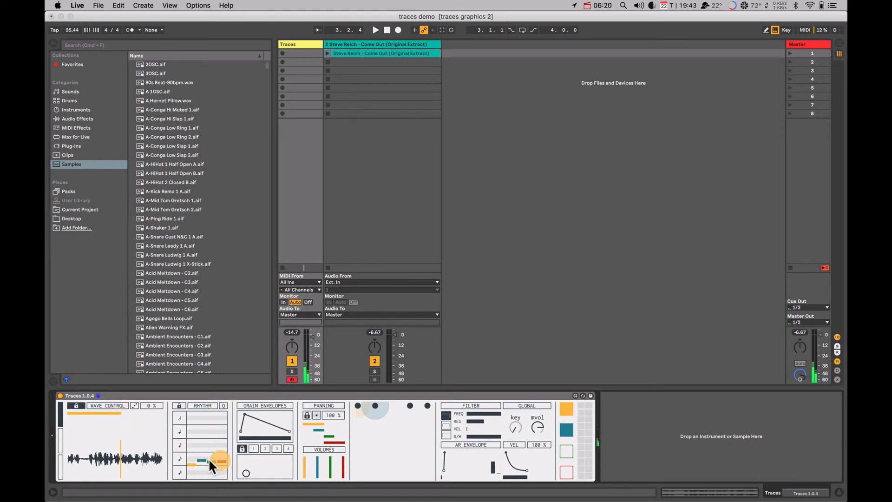
left_click(120, 412)
left_click_drag(120, 411, 137, 412)
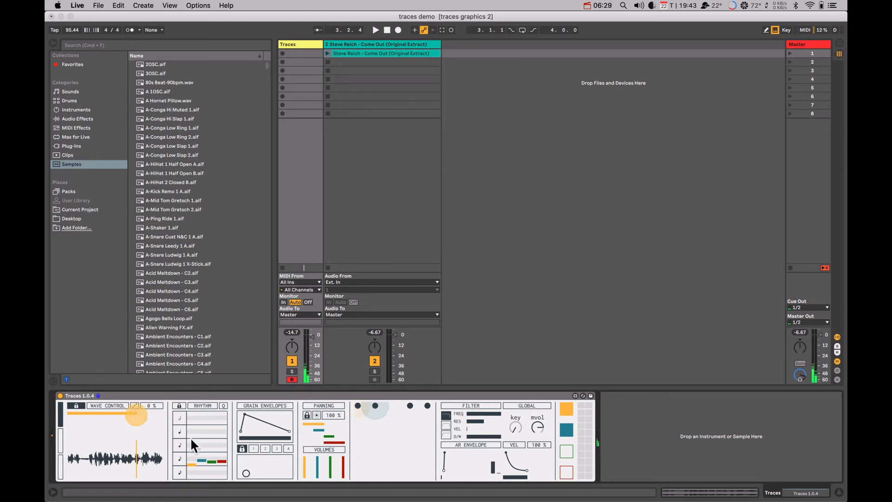
Remove the grain attack and shorten the grain envelope to near its minimum, with the shared position close to the sample's end.
left_click_drag(247, 472, 242, 472)
left_click_drag(145, 411, 149, 412)
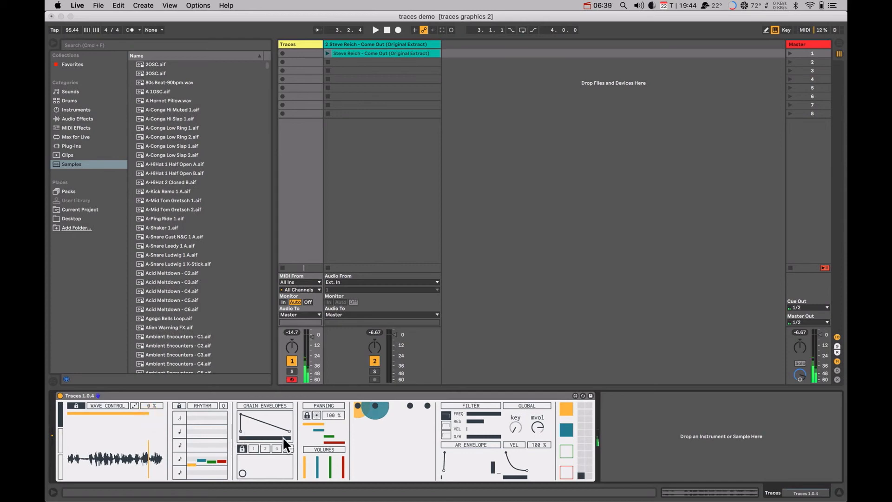
left_click_drag(283, 438, 243, 438)
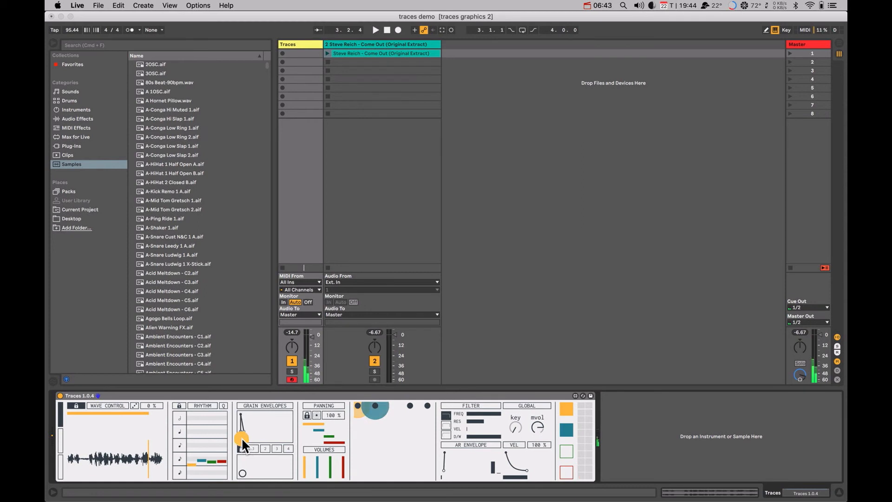
Spread the green and red Rhythm sliders to different note divisions and bring the shared sample position back to the middle.
left_click_drag(157, 411, 155, 412)
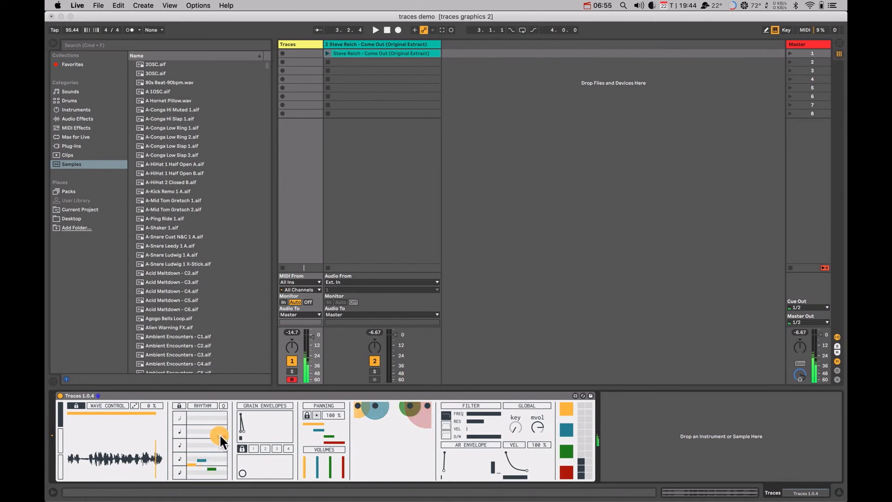
left_click(141, 413)
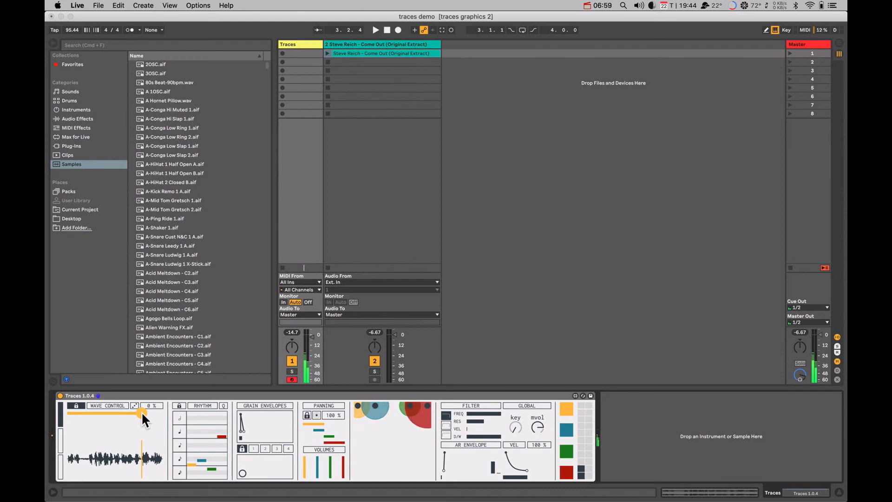
left_click_drag(141, 411, 118, 411)
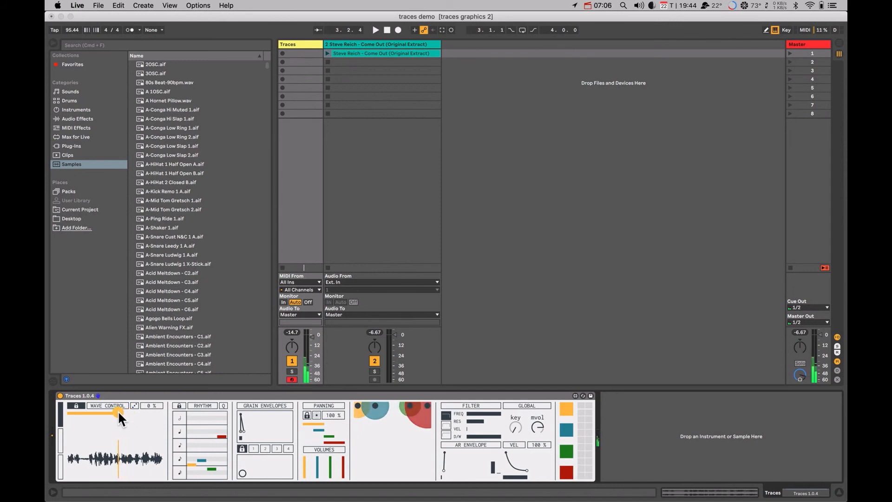
Unlock the Wave Control sliders and spread the voices, with red early, teal before the middle, and green late in the sample.
left_click(77, 405)
mouse_move(82, 416)
left_mouse_down()
mouse_move(98, 420)
mouse_move(79, 431)
left_mouse_up()
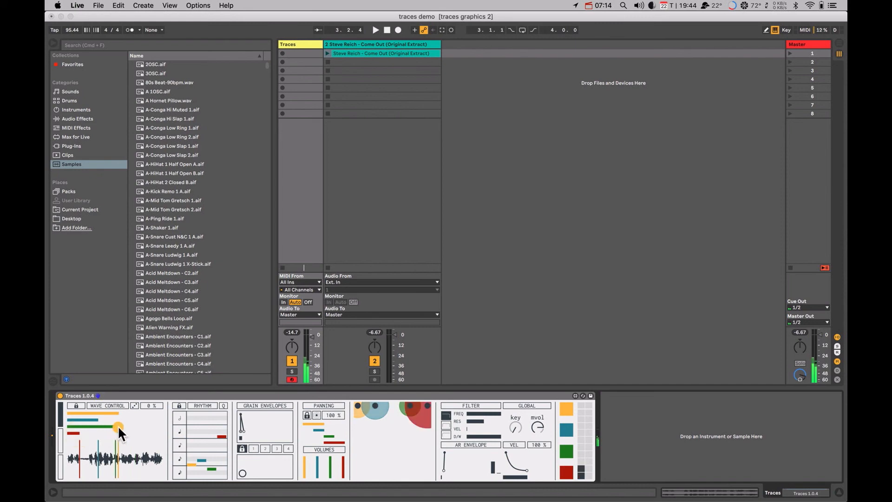
left_click_drag(136, 426, 141, 426)
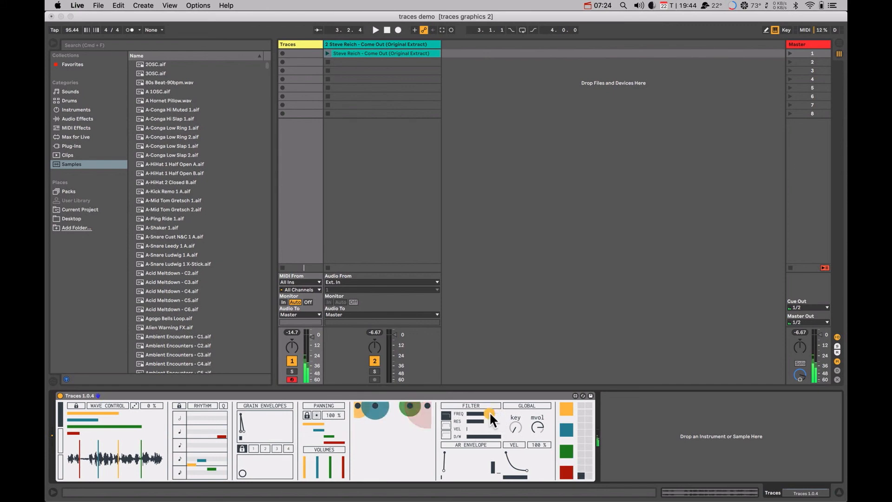
Open the filter's frequency and resonance fully, and lengthen the AR envelope's release with a convex curve.
left_click_drag(489, 412, 509, 417)
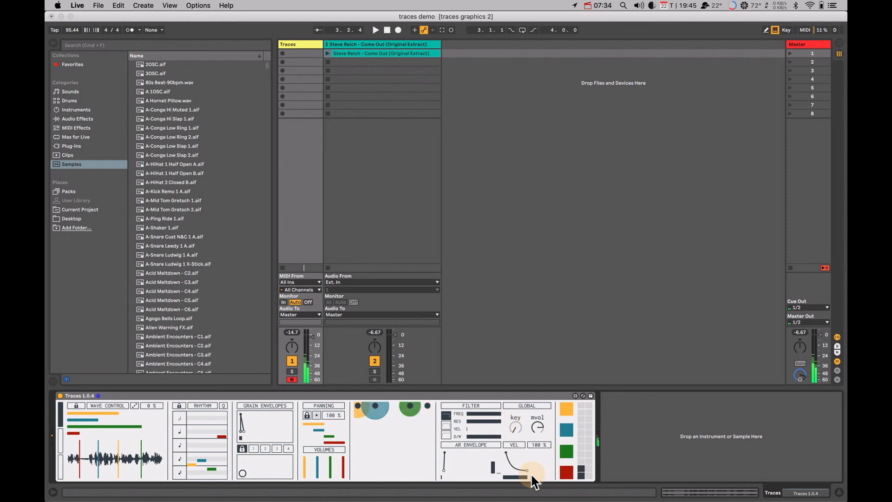
left_click_drag(532, 473, 556, 479)
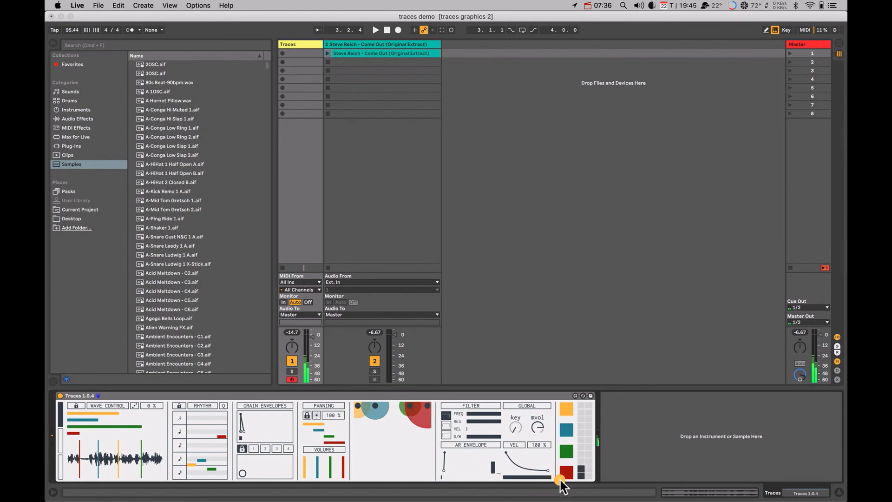
mouse_move(499, 464)
left_mouse_down()
mouse_move(498, 448)
mouse_move(498, 475)
mouse_move(497, 446)
mouse_move(498, 478)
mouse_move(495, 451)
left_mouse_up()
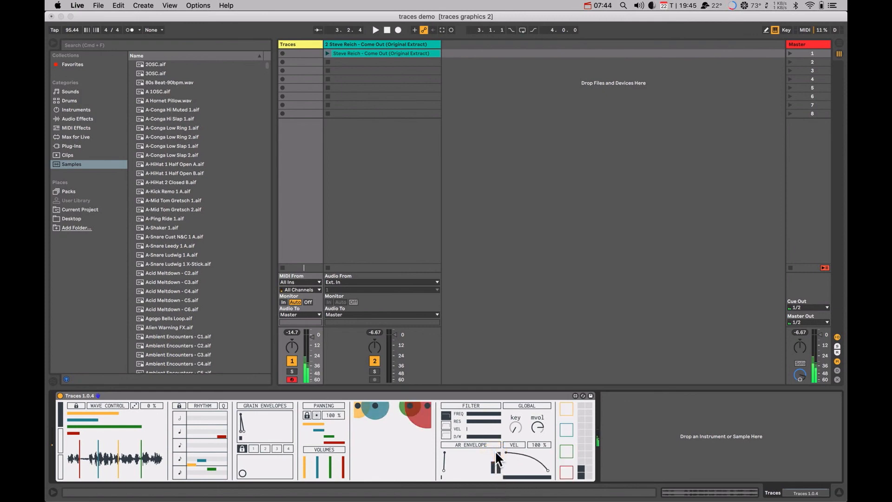